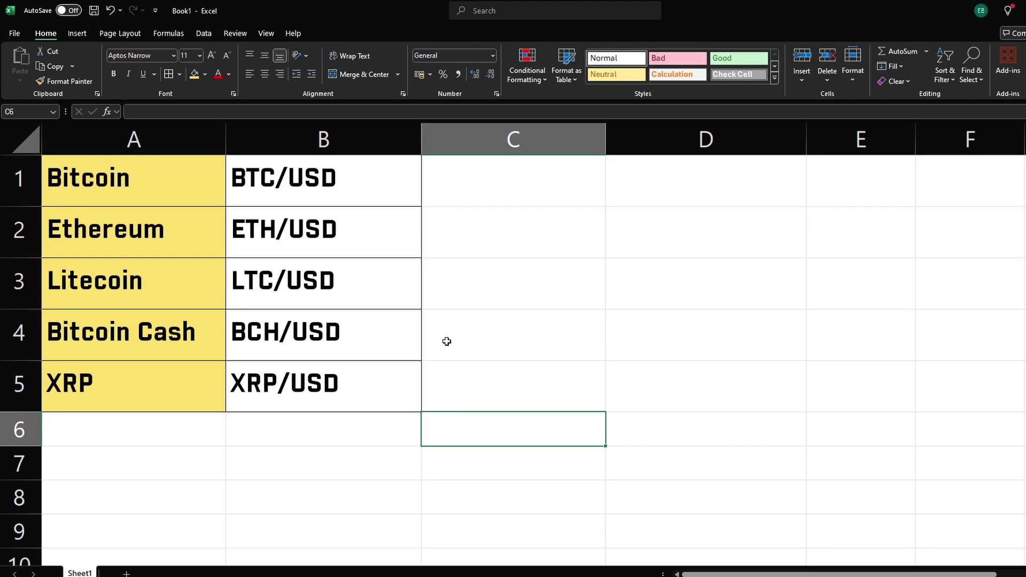
Inspect the BTC/USD text in B1 and leave the cell unchanged
{"action": "left_click", "coordinate": [265, 186]}
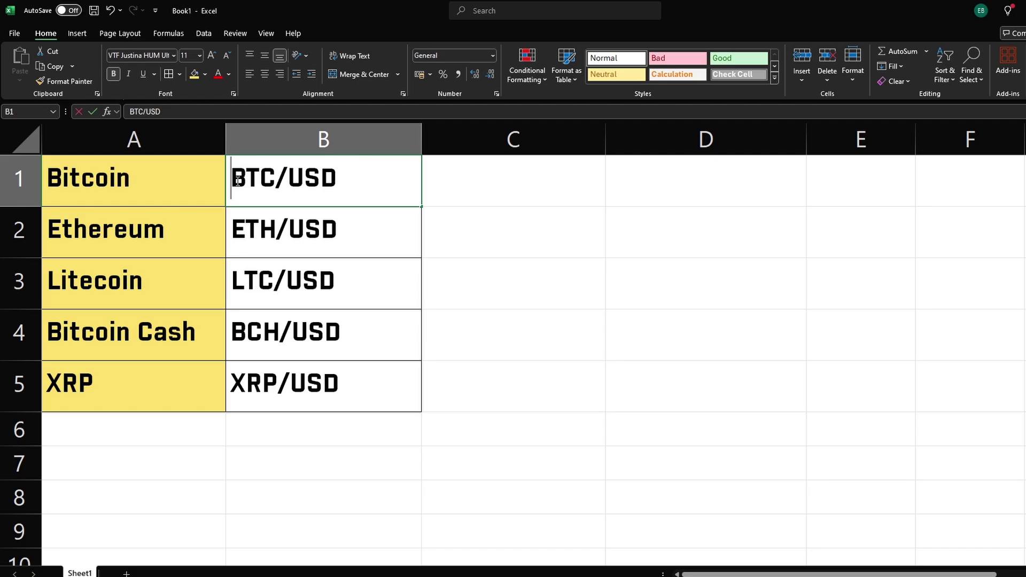
{"action": "double_click", "coordinate": [234, 178]}
{"action": "left_click_drag", "start_coordinate": [231, 178], "coordinate": [336, 178]}
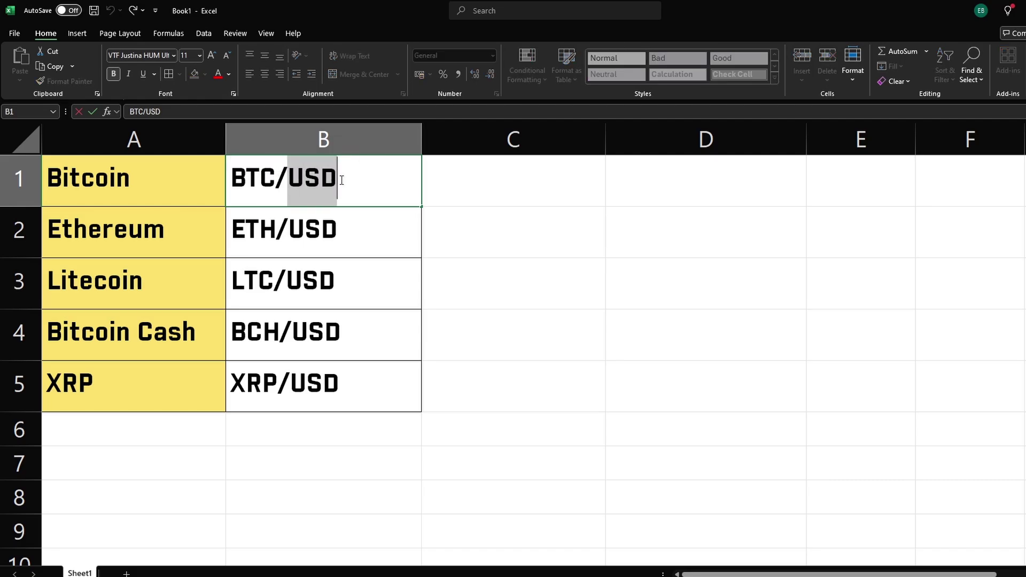
{"action": "left_click", "coordinate": [375, 200]}
{"action": "left_click", "coordinate": [460, 201]}
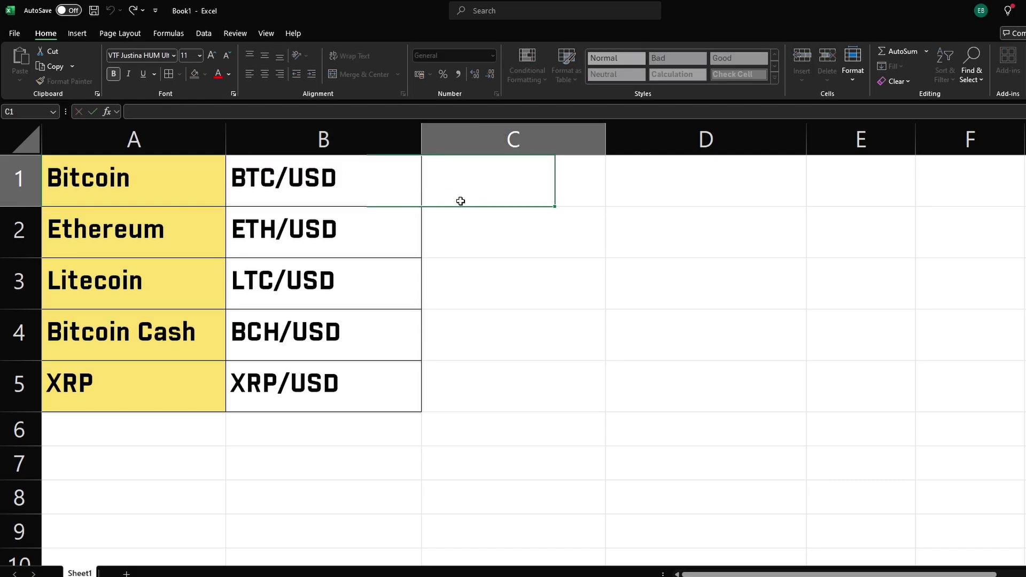
Convert BTC/USD in B1 to a Stocks data type from the Data tab
{"action": "left_click", "coordinate": [323, 182]}
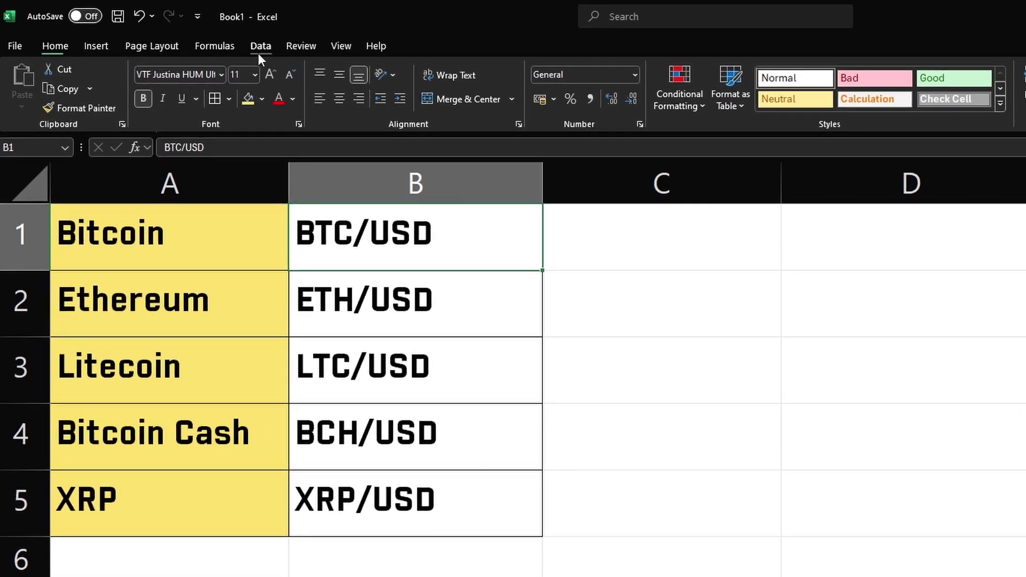
{"action": "left_click", "coordinate": [258, 53]}
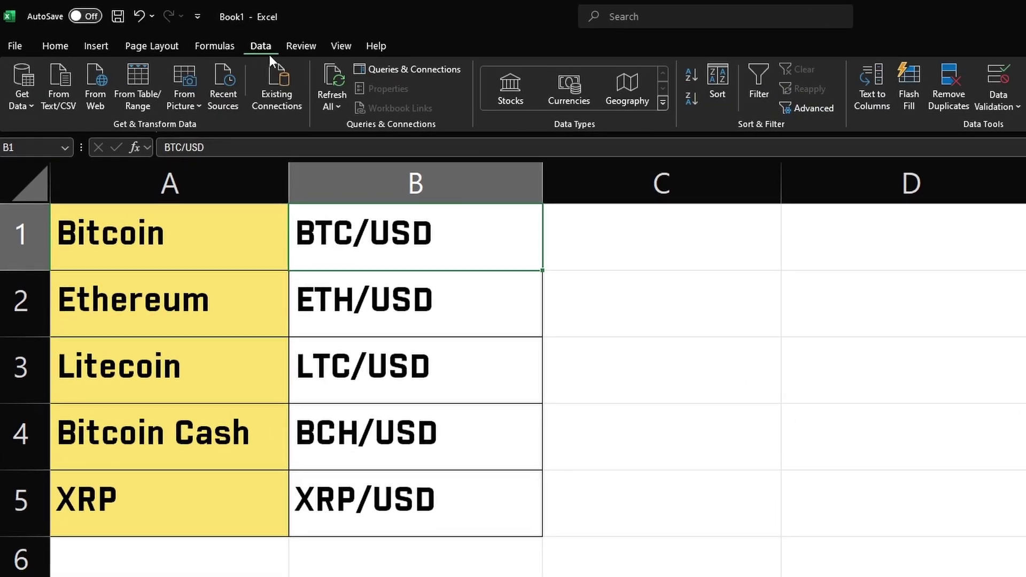
{"action": "left_click", "coordinate": [519, 100]}
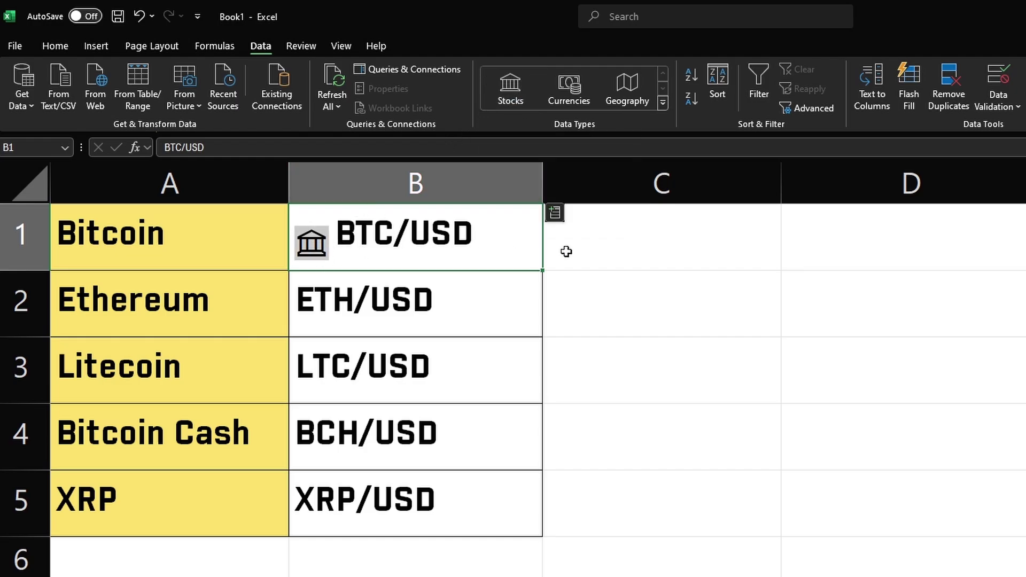
{"action": "left_click", "coordinate": [655, 255]}
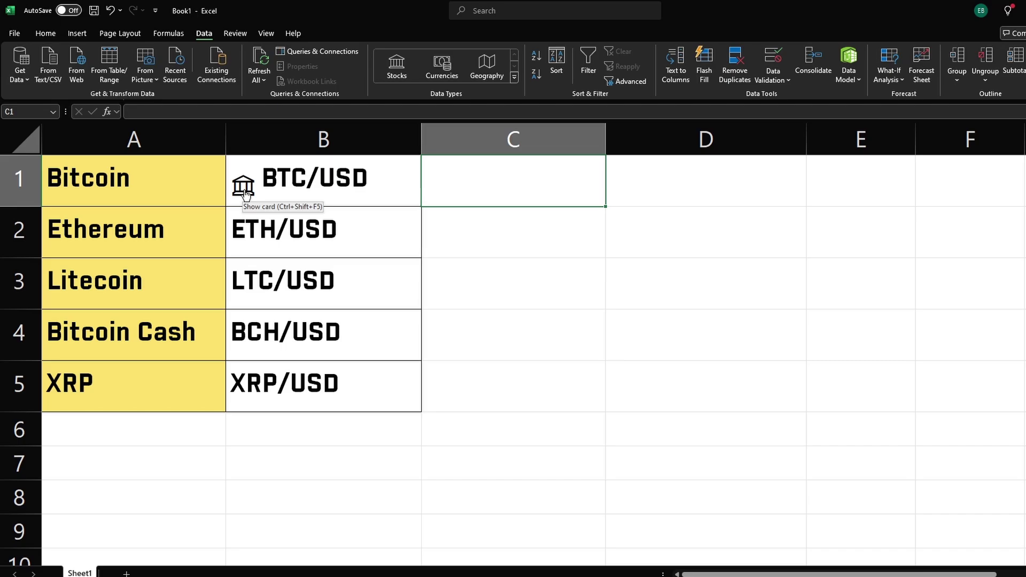
{"action": "left_click", "coordinate": [245, 194]}
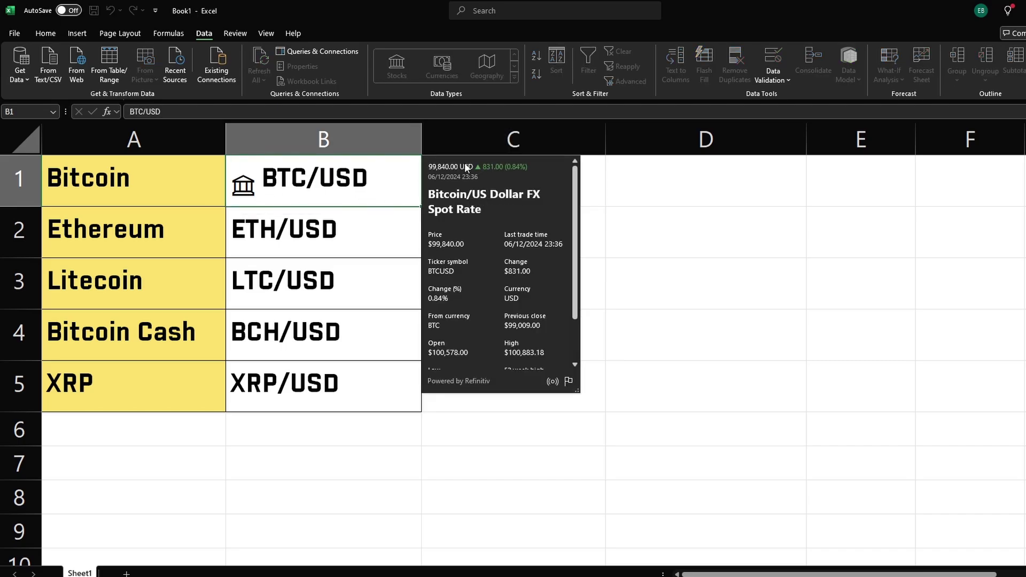
{"action": "scroll", "coordinate": [521, 224], "scroll_direction": "down", "scroll_amount": 2}
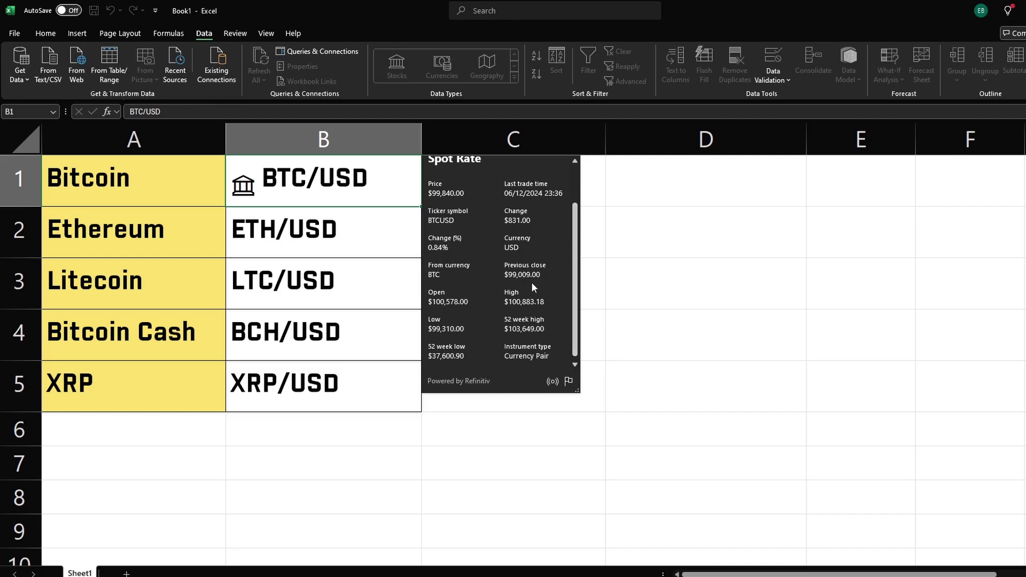
{"action": "scroll", "coordinate": [532, 285], "scroll_direction": "down", "scroll_amount": 1}
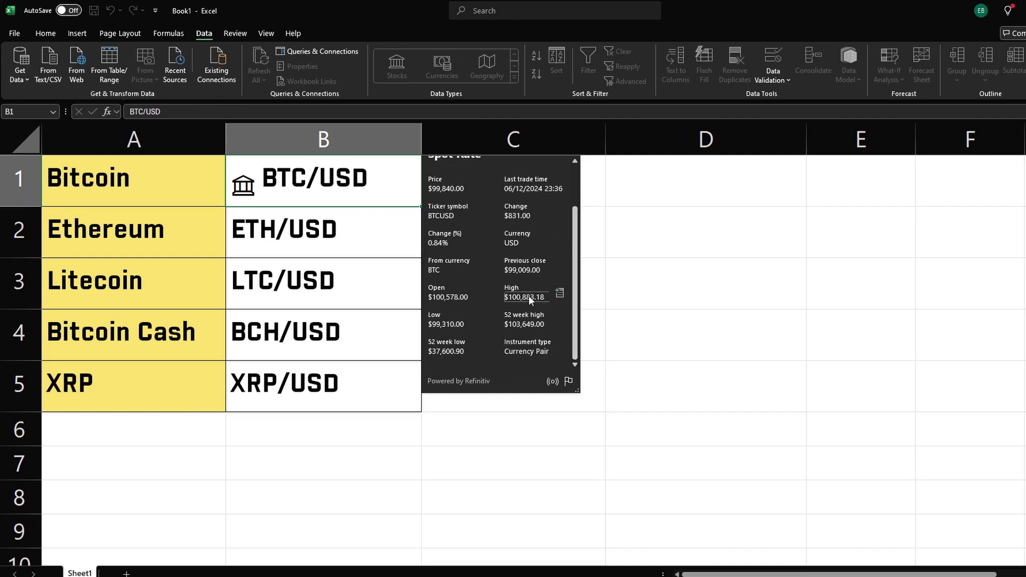
Insert Bitcoin's Price field into C1 from B1's field list
{"action": "key", "text": "Escape"}
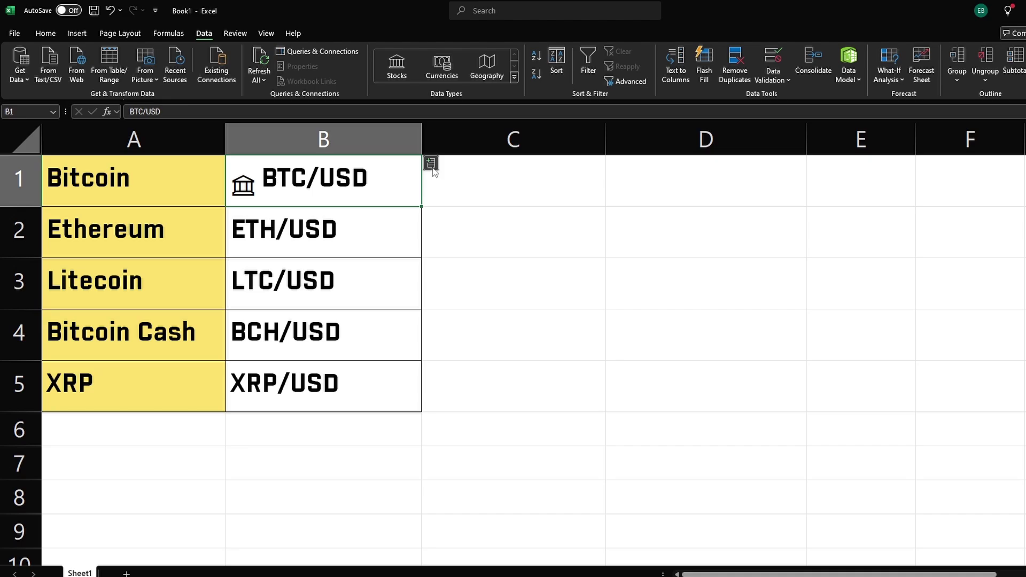
{"action": "left_click", "coordinate": [432, 165]}
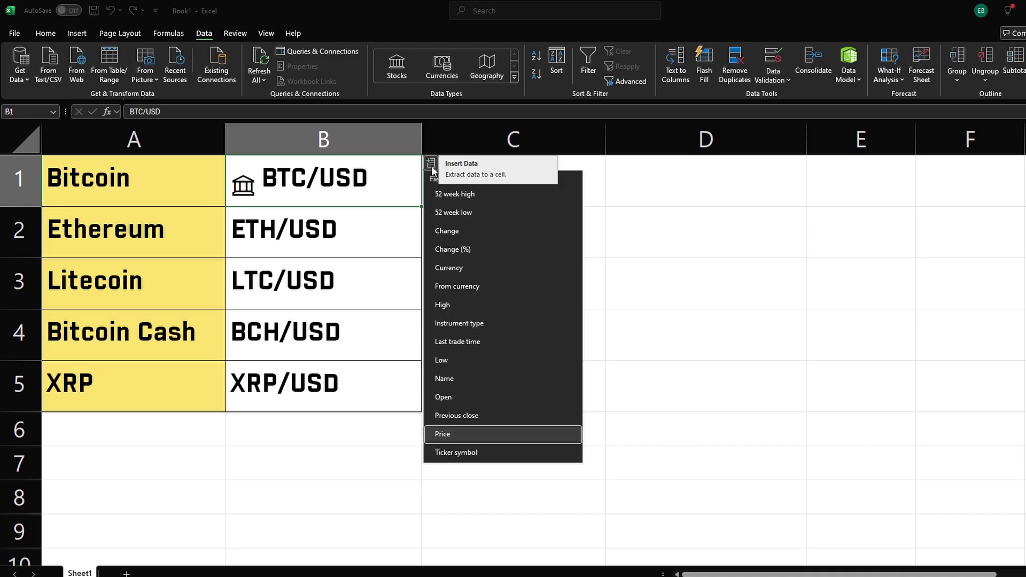
{"action": "left_click", "coordinate": [452, 433]}
{"action": "left_click", "coordinate": [521, 228]}
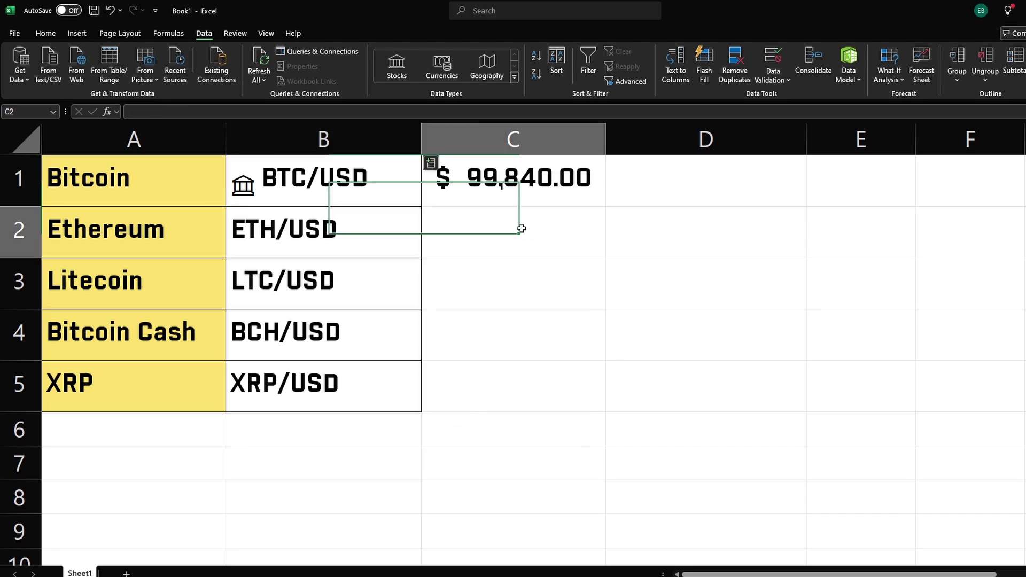
Convert the ETH/USD through XRP/USD cells to Stocks data type
{"action": "left_click_drag", "start_coordinate": [337, 230], "coordinate": [344, 385]}
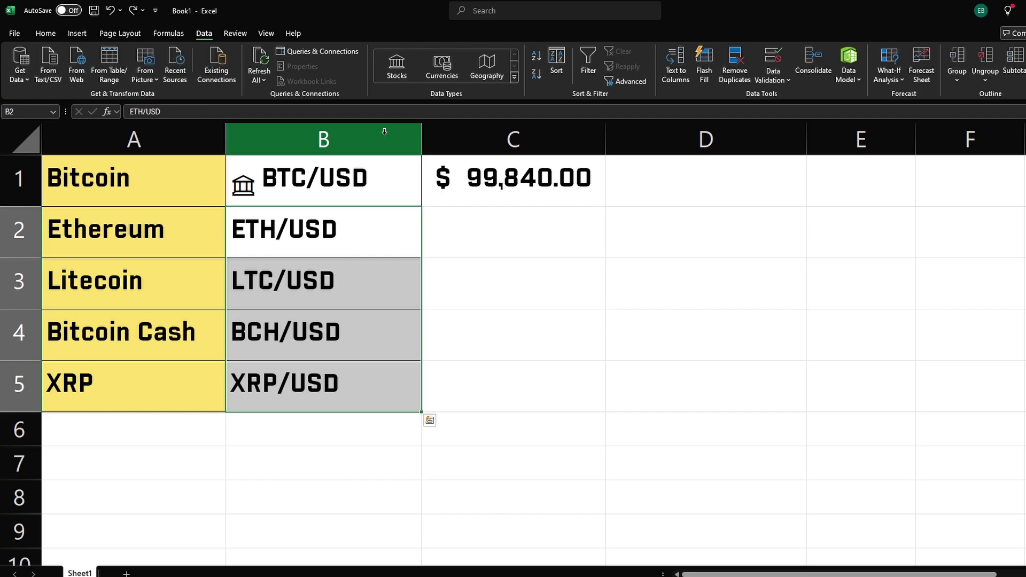
{"action": "left_click", "coordinate": [396, 72]}
{"action": "key", "text": "Right"}
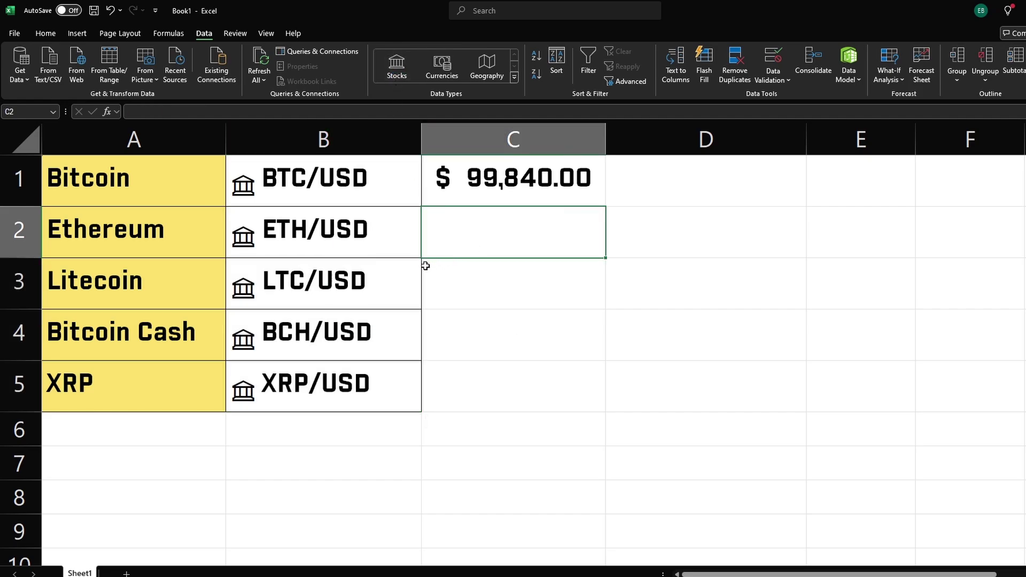
Insert the Price field for XRP, BCH and LTC into C5, C4 and C3
{"action": "left_click", "coordinate": [377, 381]}
{"action": "left_click", "coordinate": [433, 353]}
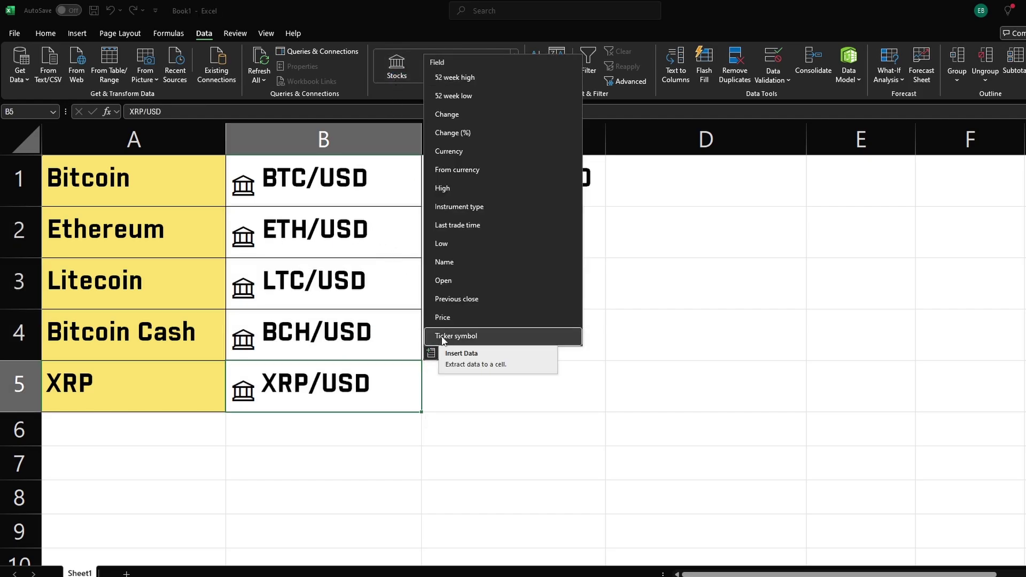
{"action": "left_click", "coordinate": [442, 318]}
{"action": "left_click", "coordinate": [406, 325]}
{"action": "left_click", "coordinate": [431, 302]}
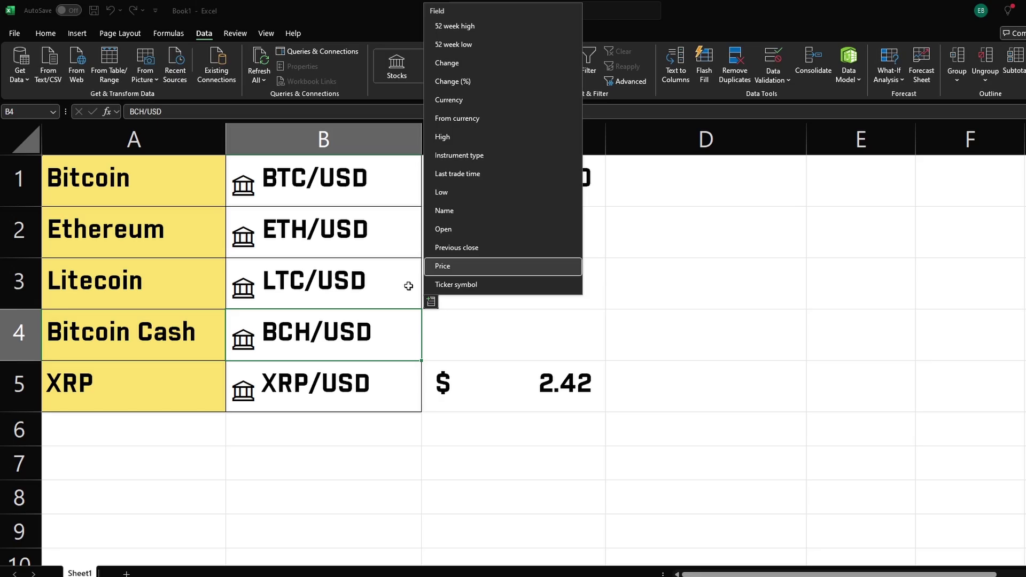
{"action": "left_click", "coordinate": [443, 266]}
{"action": "left_click", "coordinate": [406, 273]}
{"action": "left_click", "coordinate": [431, 250]}
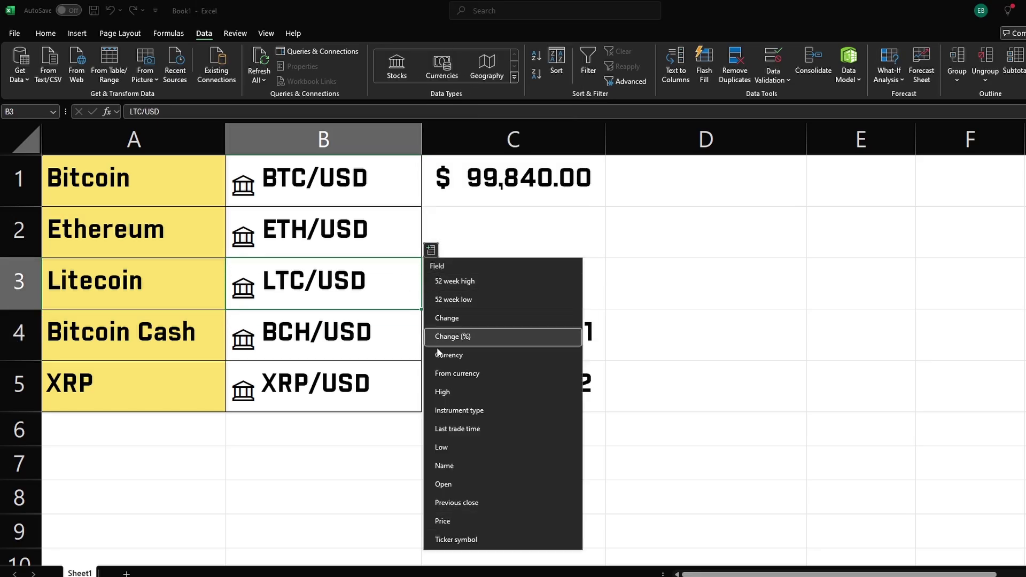
{"action": "left_click", "coordinate": [457, 518]}
{"action": "left_click", "coordinate": [394, 232]}
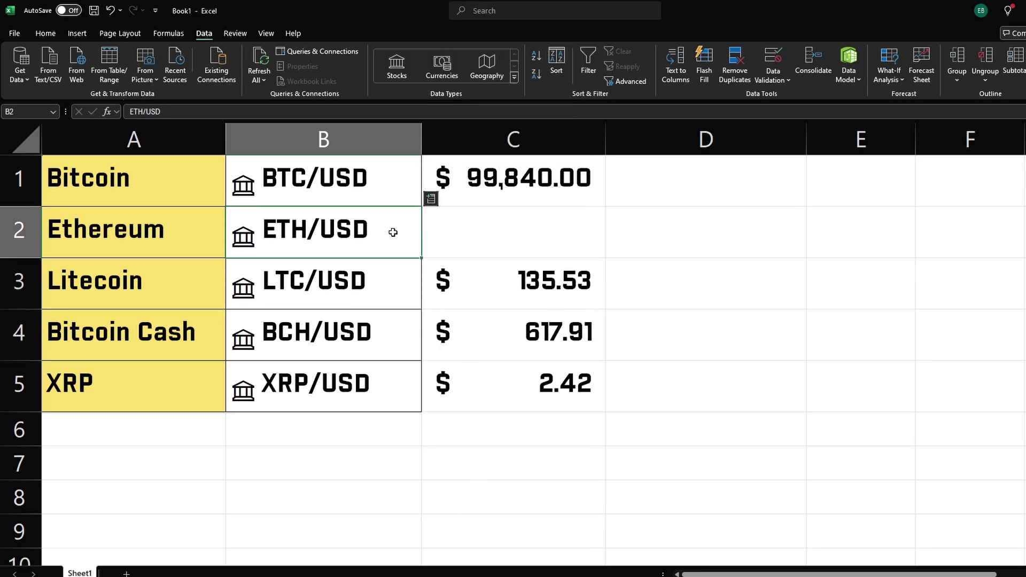
{"action": "left_click", "coordinate": [429, 204]}
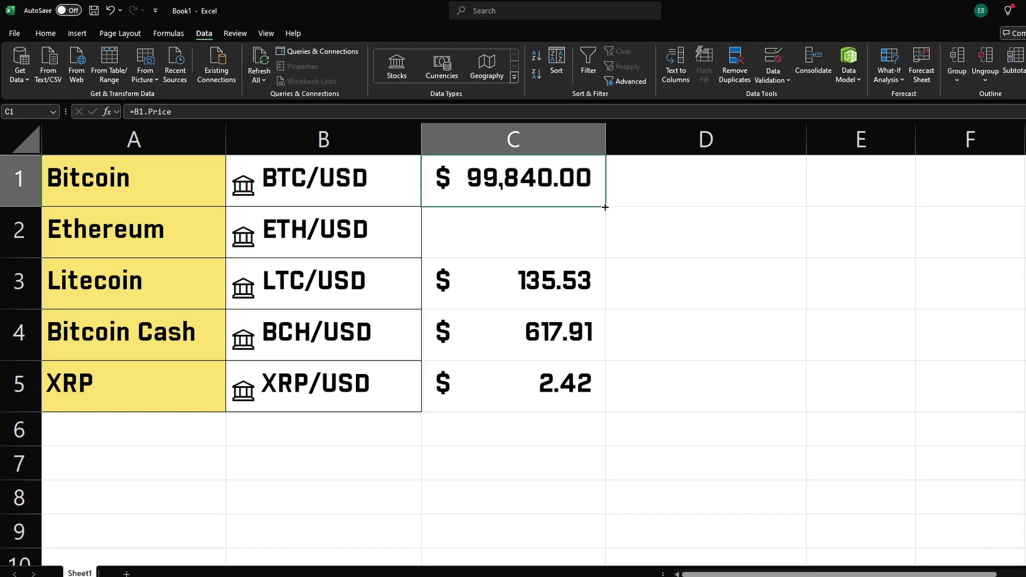
Fill C1's price formula down to C5, then deselect the filled prices
{"action": "left_click_drag", "start_coordinate": [605, 207], "coordinate": [603, 410]}
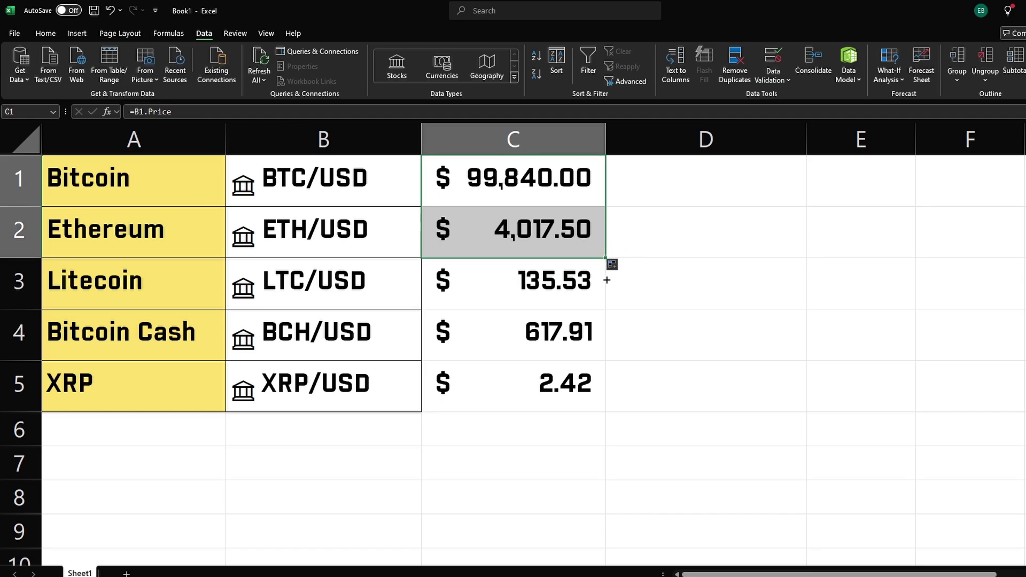
{"action": "left_click", "coordinate": [656, 378]}
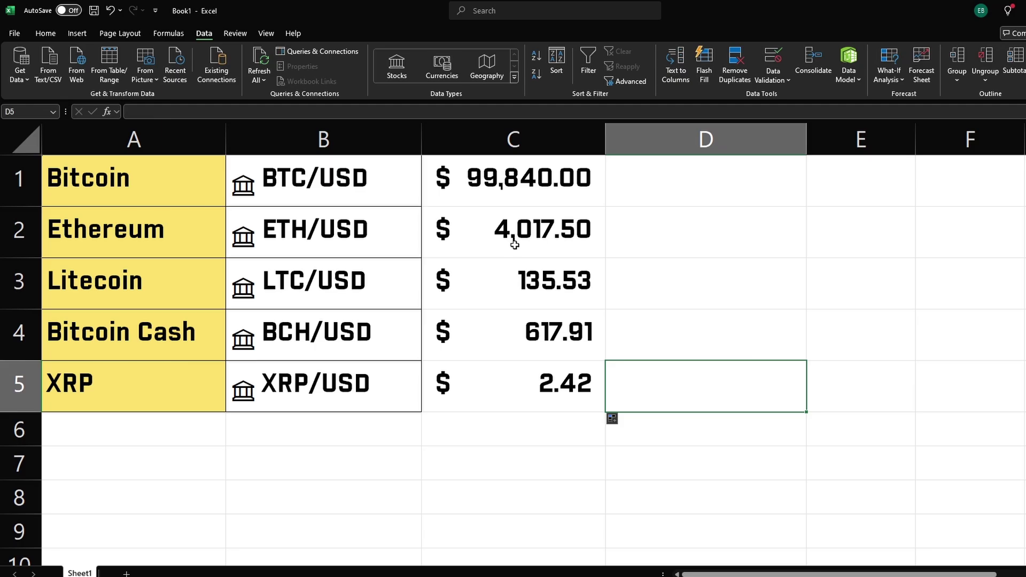
Refresh all stock data via Refresh All and Ctrl+Alt+F5, updating Bitcoin to $99,926.00
{"action": "left_click", "coordinate": [514, 240]}
{"action": "key", "text": "Right"}
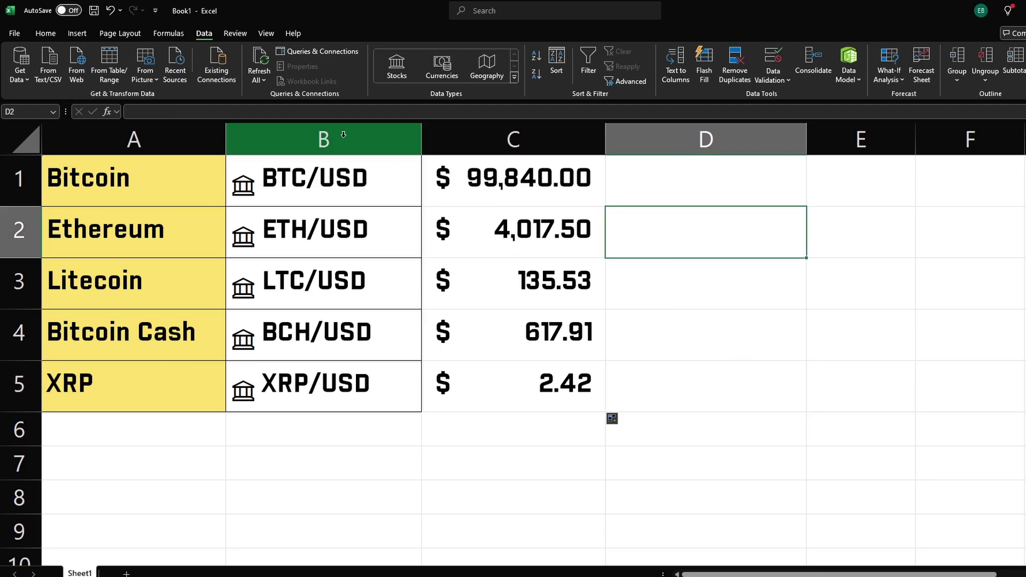
{"action": "left_click", "coordinate": [258, 82]}
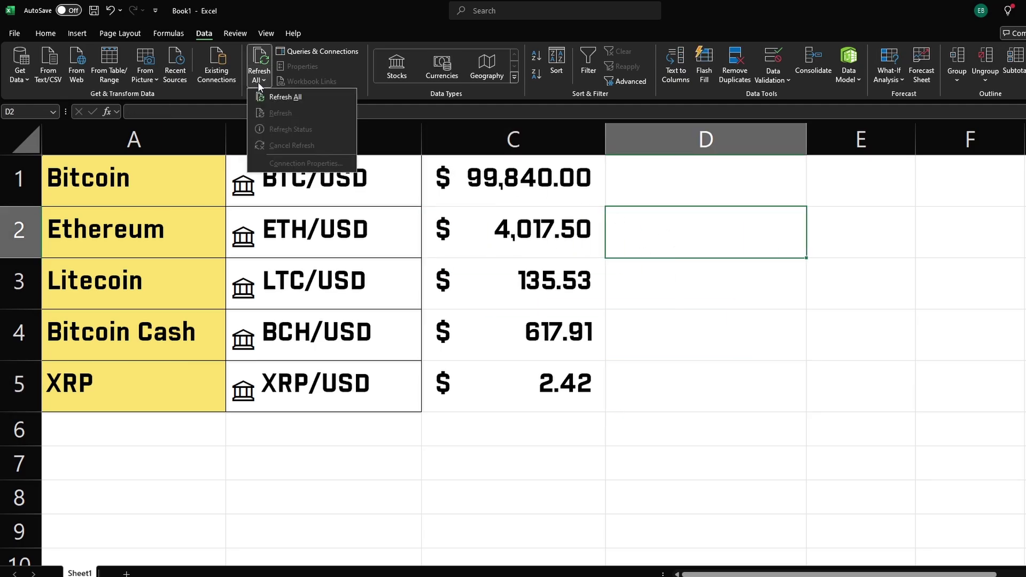
{"action": "left_click", "coordinate": [300, 99]}
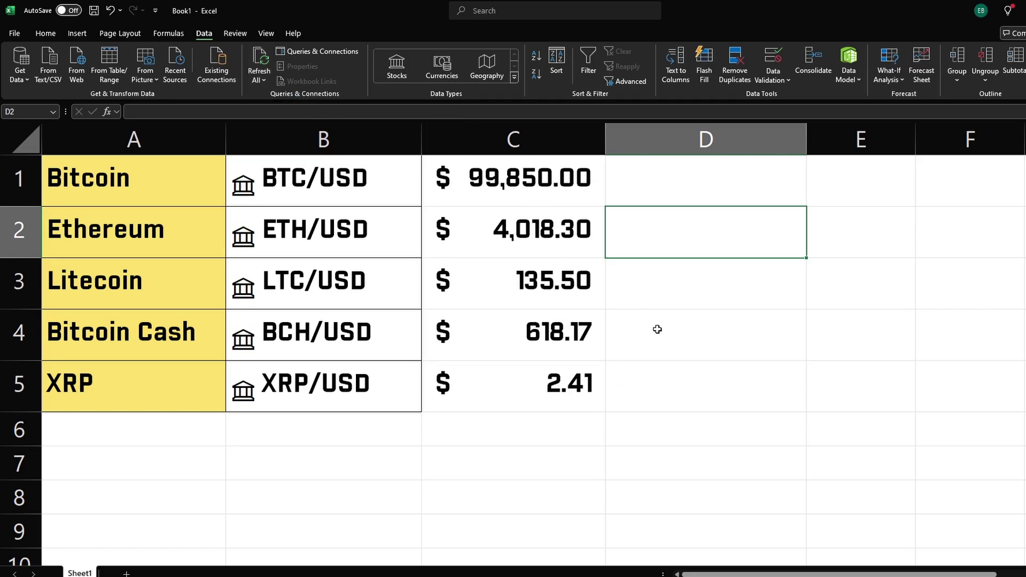
{"action": "key", "text": "ctrl+alt+F5"}
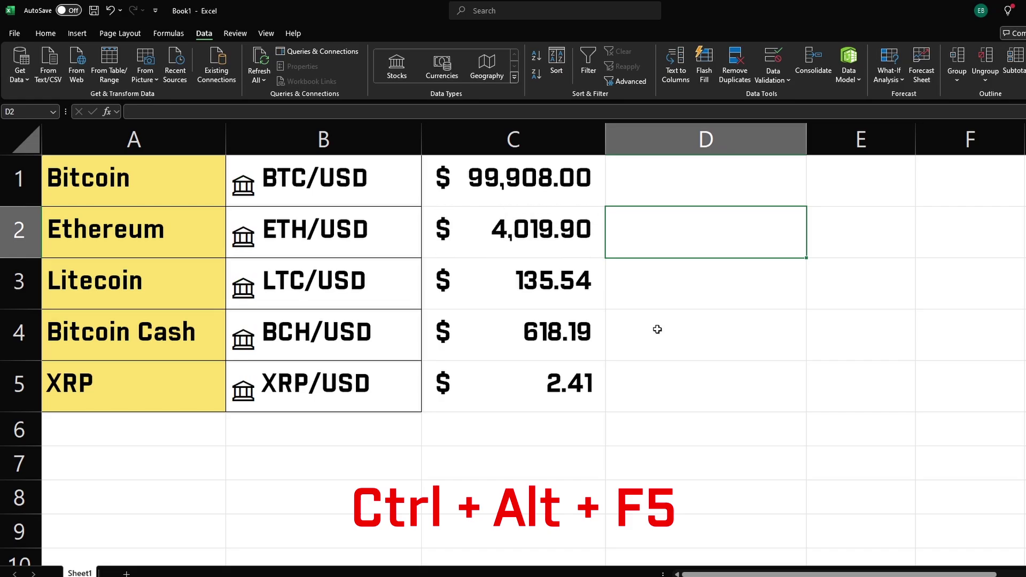
{"action": "key", "text": "ctrl+alt+F5"}
{"action": "key", "text": "ctrl+alt+F5"}
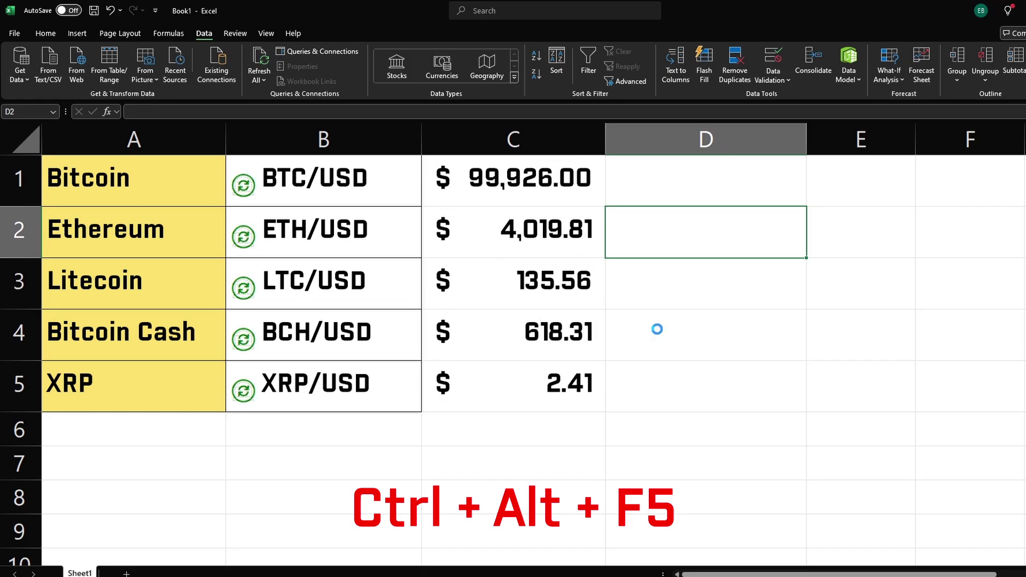
{"action": "left_click", "coordinate": [658, 329]}
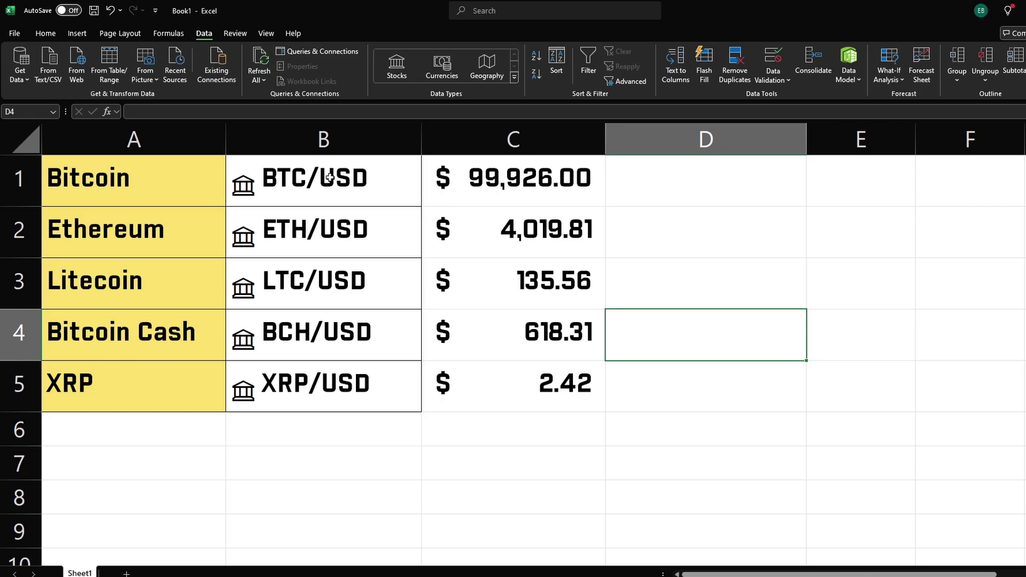
Insert Bitcoin's High, Change (%) and Currency fields into D1, E1 and F1
{"action": "left_click", "coordinate": [329, 179]}
{"action": "left_click", "coordinate": [431, 163]}
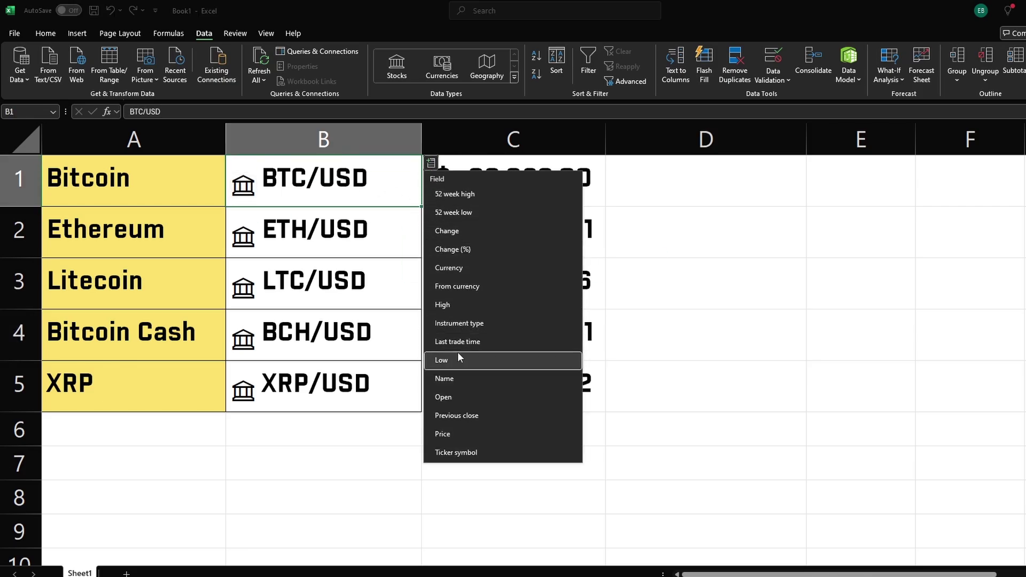
{"action": "left_click", "coordinate": [454, 306]}
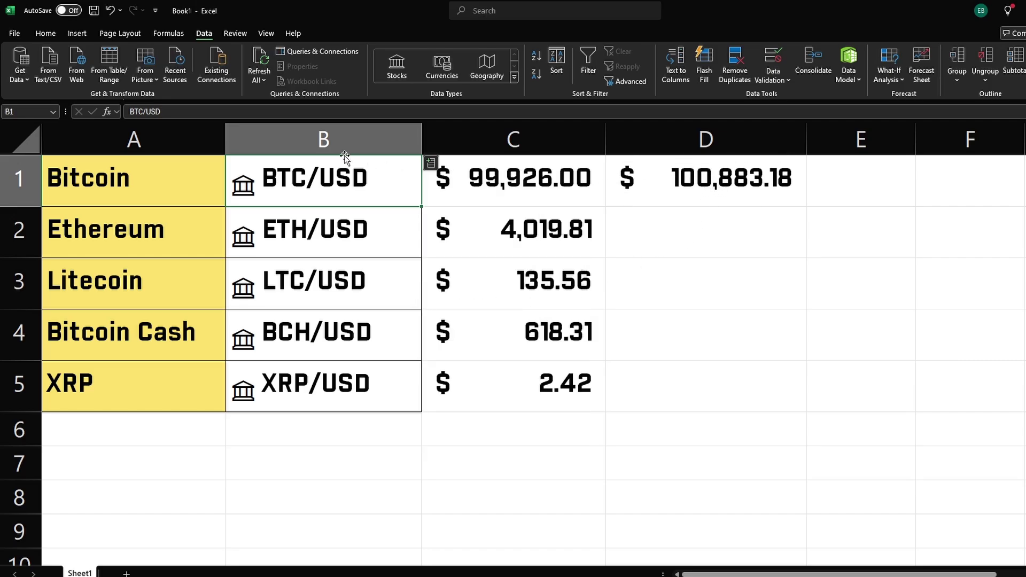
{"action": "left_click", "coordinate": [431, 163]}
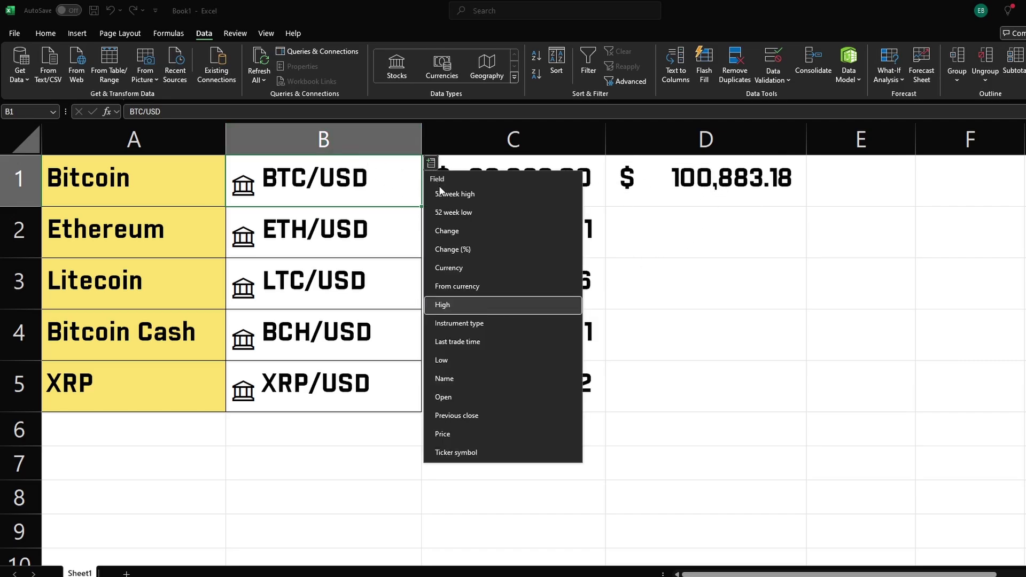
{"action": "left_click", "coordinate": [468, 250]}
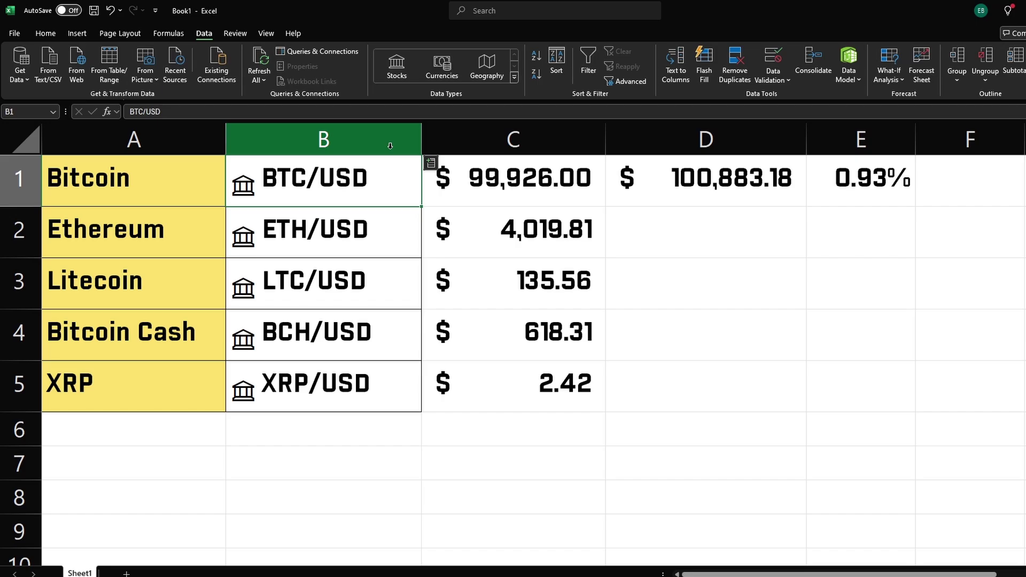
{"action": "left_click", "coordinate": [431, 163]}
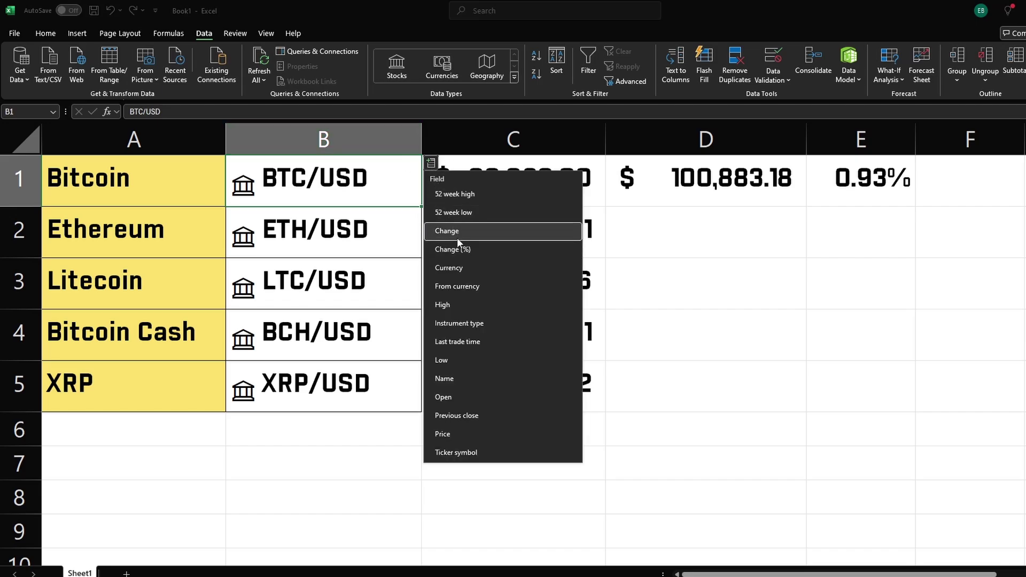
{"action": "left_click", "coordinate": [463, 266]}
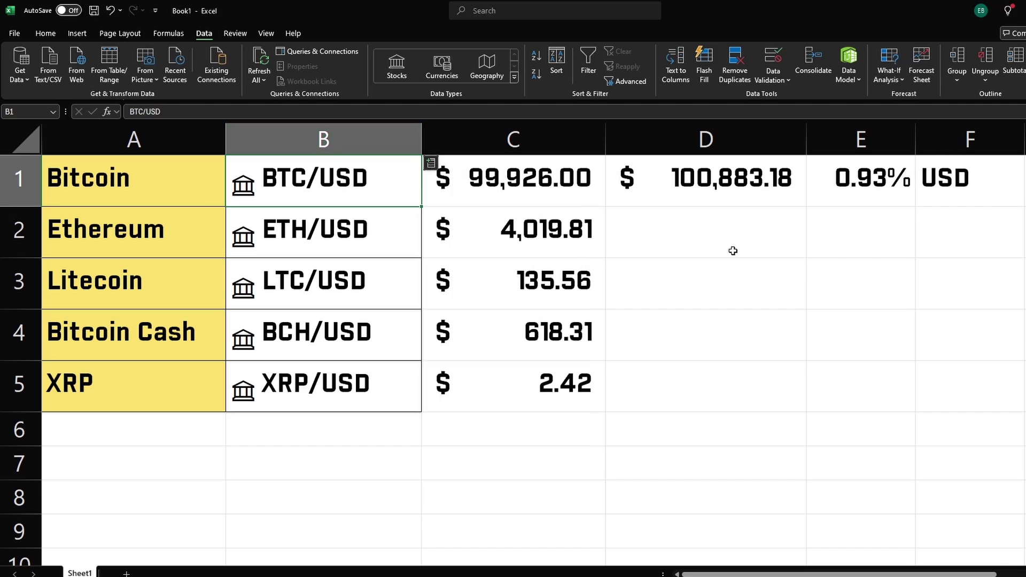
Fill D1:F1 down to row 5 for all five crypto pairs
{"action": "left_click_drag", "start_coordinate": [681, 190], "coordinate": [951, 190]}
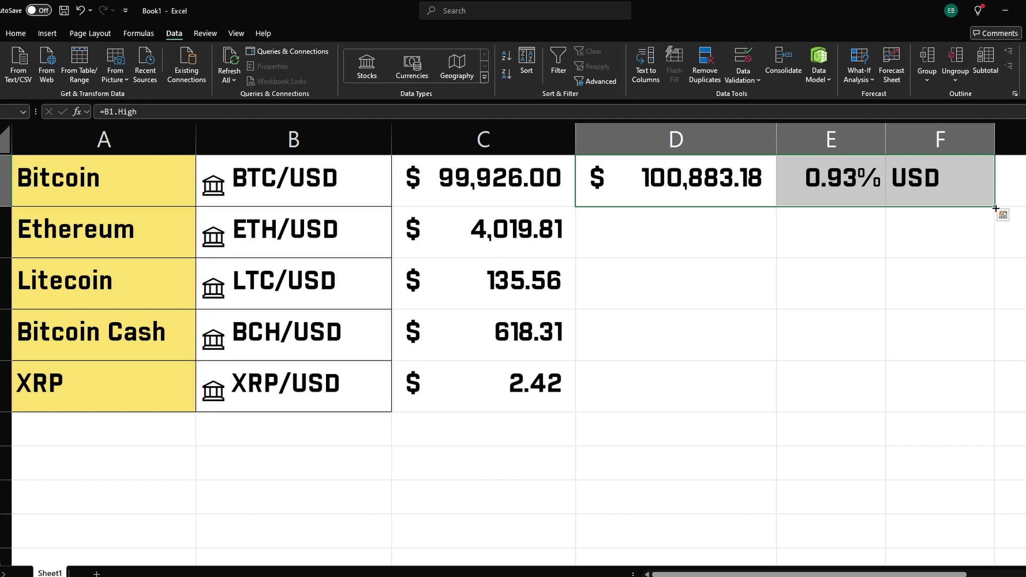
{"action": "mouse_move", "coordinate": [1001, 211]}
{"action": "left_mouse_down"}
{"action": "mouse_move", "coordinate": [987, 345]}
{"action": "mouse_move", "coordinate": [933, 396]}
{"action": "left_mouse_up"}
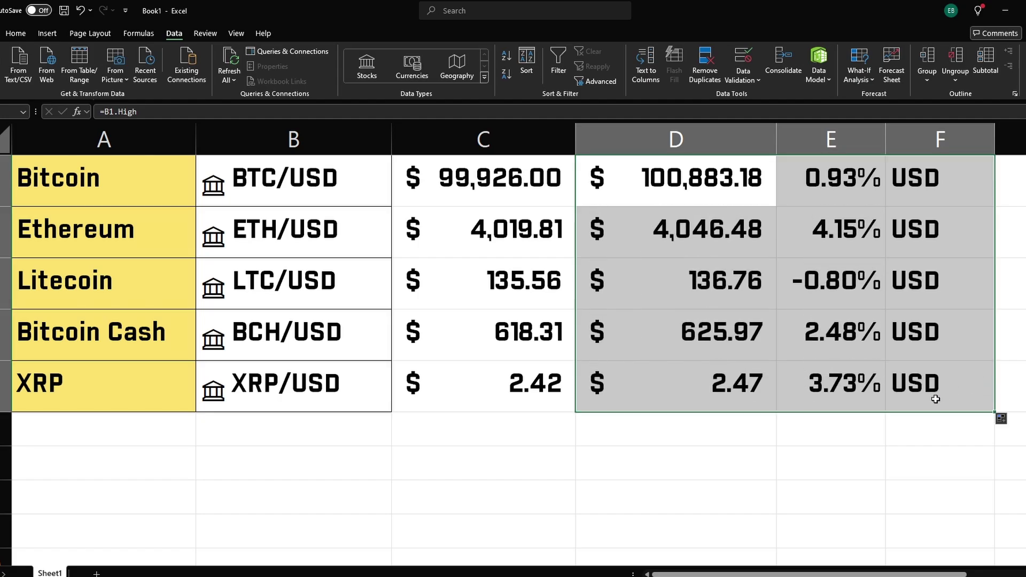
{"action": "left_click", "coordinate": [871, 447]}
Deselect the table as refreshed values settle, with Ethereum at $4,020.14
{"action": "left_click", "coordinate": [560, 431]}
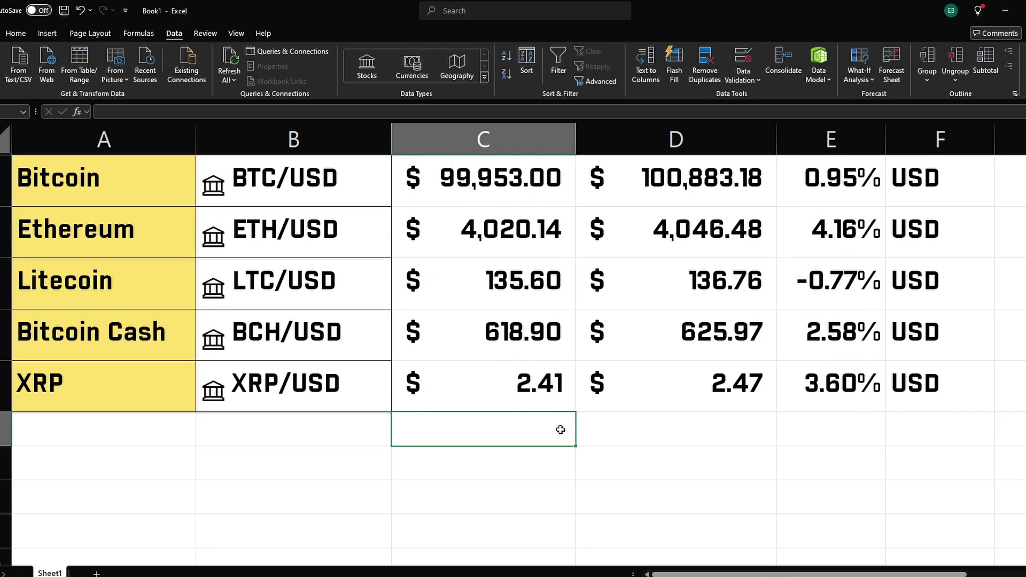
{"action": "left_click", "coordinate": [626, 445]}
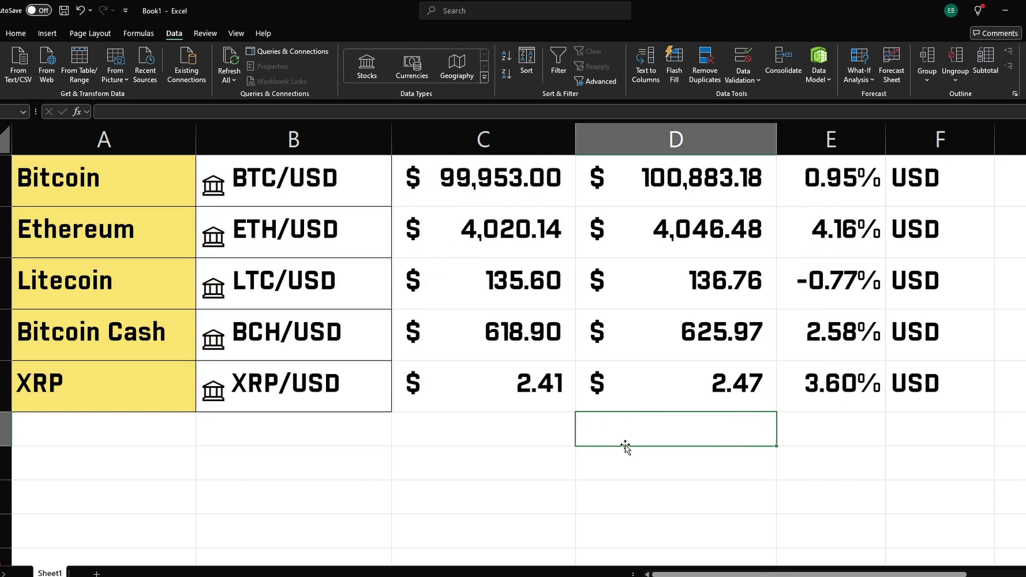